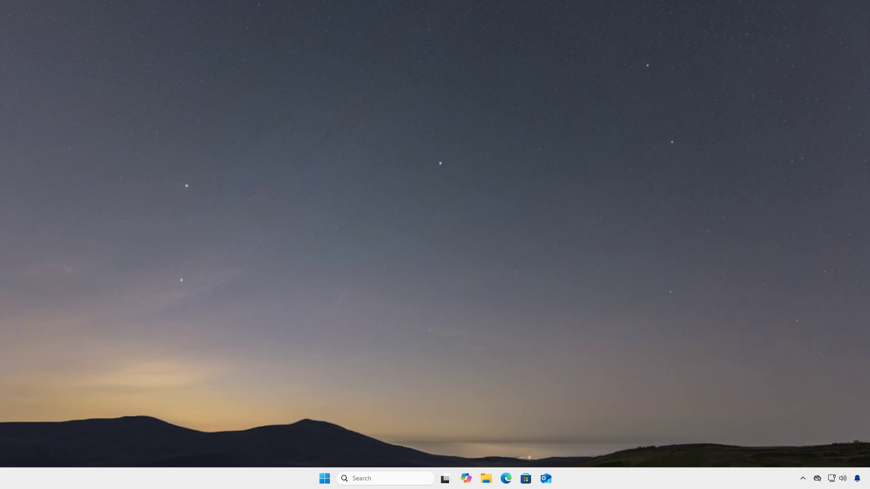
Restore the windows and copy the git clone command from the README.
{"action": "key", "text": "super+d"}
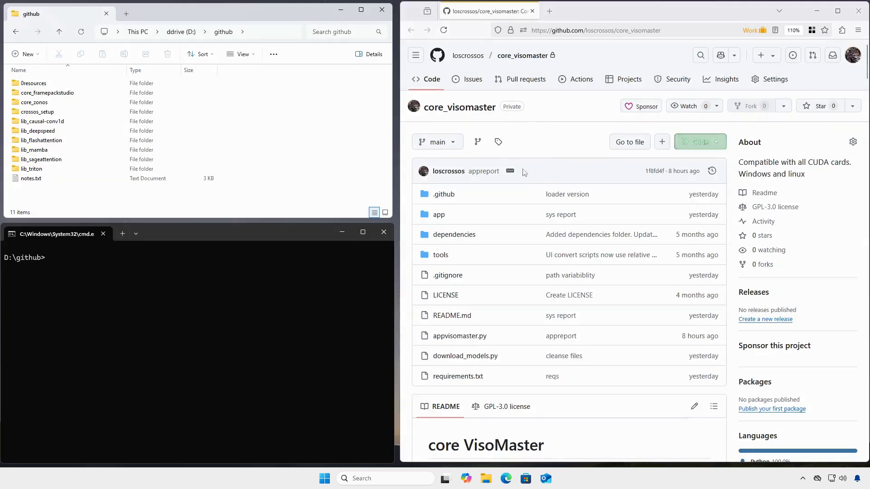
{"action": "scroll", "coordinate": [444, 212], "scroll_direction": "down", "scroll_amount": 5}
{"action": "scroll", "coordinate": [444, 212], "scroll_direction": "down", "scroll_amount": 12}
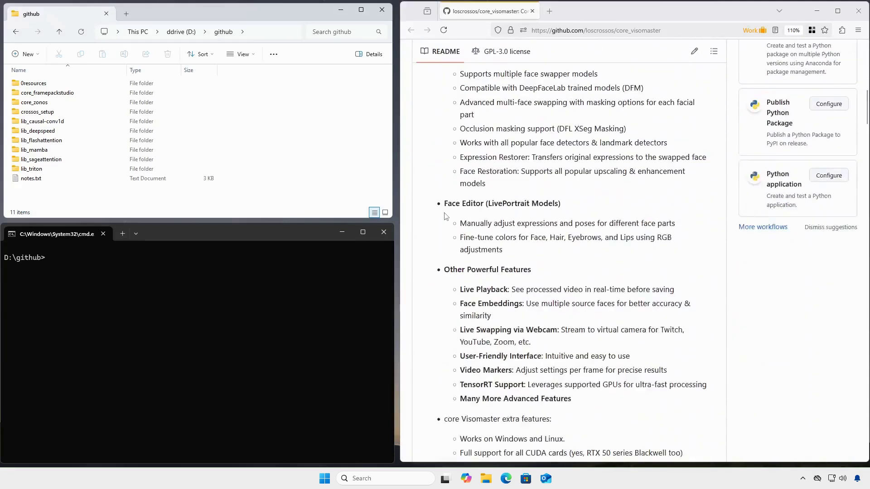
{"action": "scroll", "coordinate": [445, 217], "scroll_direction": "down", "scroll_amount": 3}
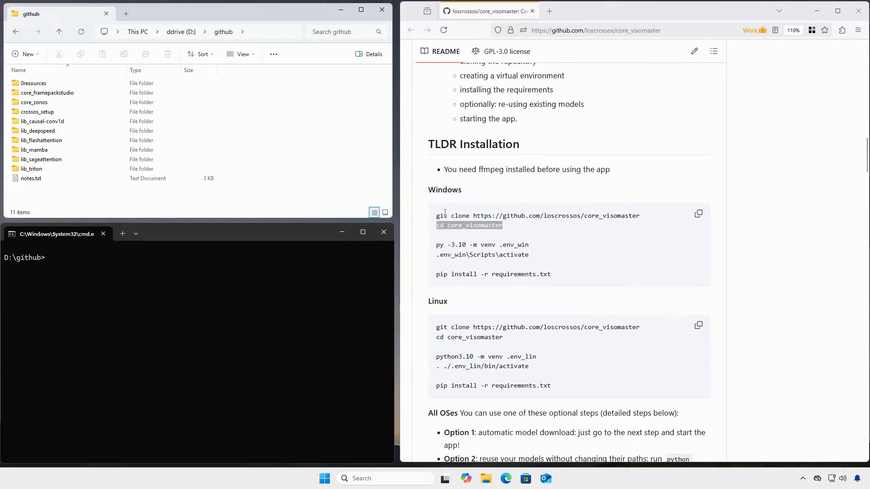
{"action": "left_click", "coordinate": [535, 229]}
{"action": "left_click_drag", "start_coordinate": [642, 215], "coordinate": [436, 216]}
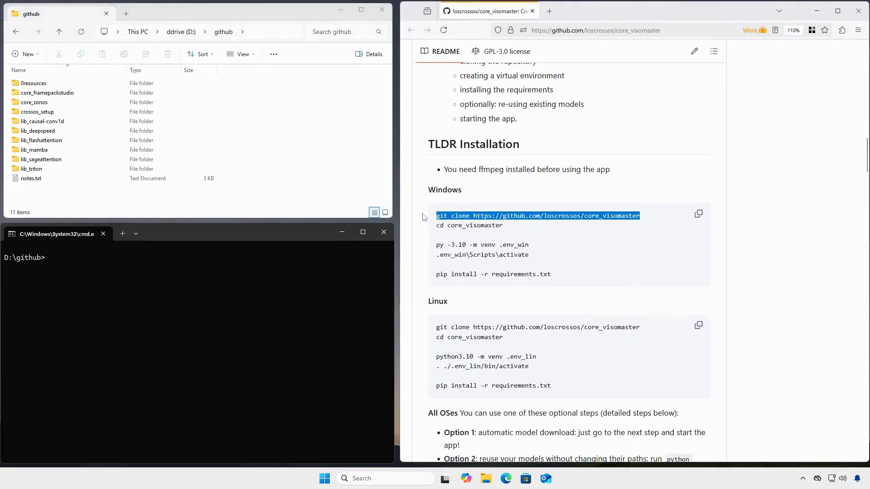
{"action": "right_click", "coordinate": [452, 218]}
{"action": "left_click", "coordinate": [481, 228]}
Run git clone in D:\github, open the new core_visomaster folder, and select the cd line.
{"action": "left_click", "coordinate": [265, 268]}
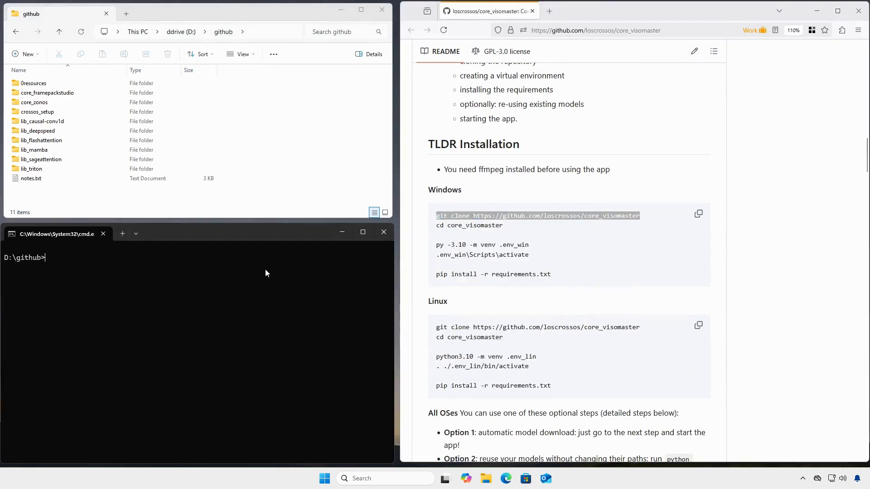
{"action": "key", "text": "ctrl+v"}
{"action": "key", "text": "Return"}
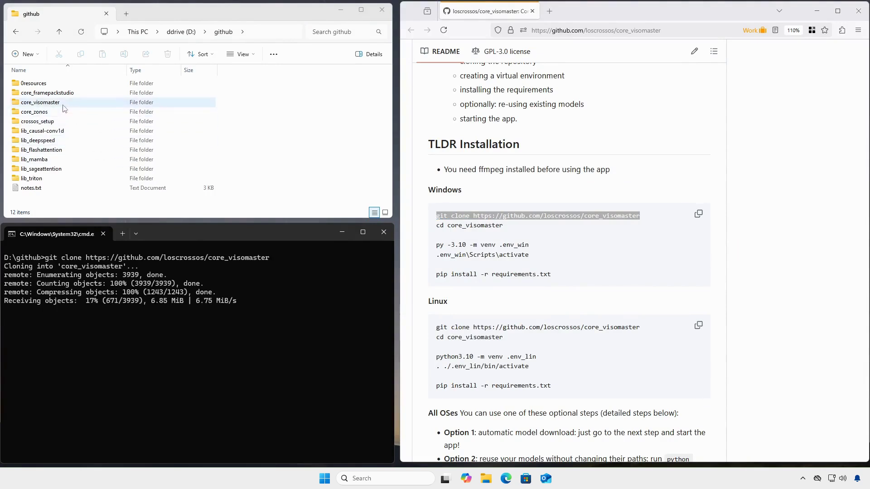
{"action": "double_click", "coordinate": [61, 103]}
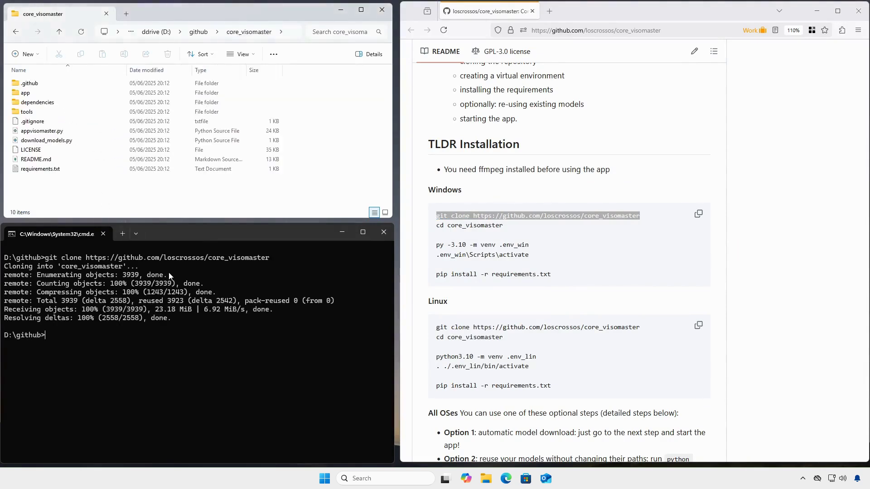
{"action": "mouse_move", "coordinate": [503, 226]}
{"action": "left_mouse_down"}
{"action": "mouse_move", "coordinate": [436, 225]}
{"action": "mouse_move", "coordinate": [502, 226]}
{"action": "left_mouse_up"}
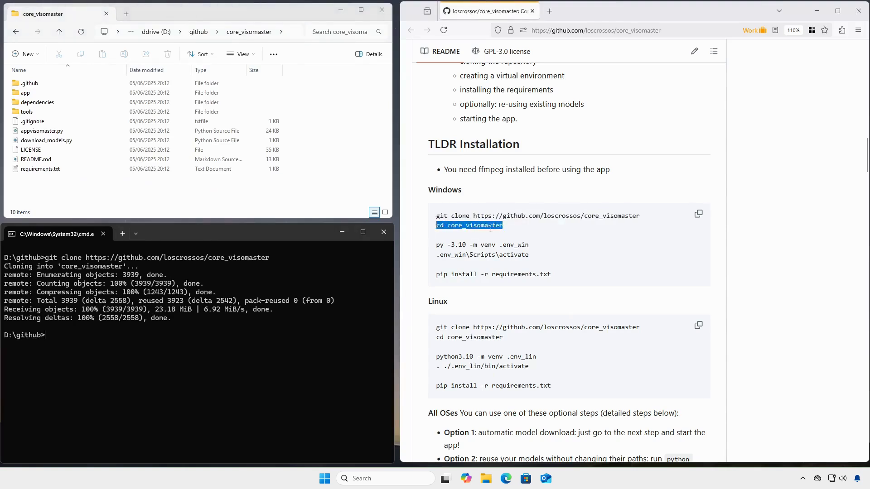
Change into the core_visomaster folder with the README's cd command and clear the console.
{"action": "right_click", "coordinate": [490, 229]}
{"action": "left_click", "coordinate": [496, 235]}
{"action": "left_click", "coordinate": [278, 295]}
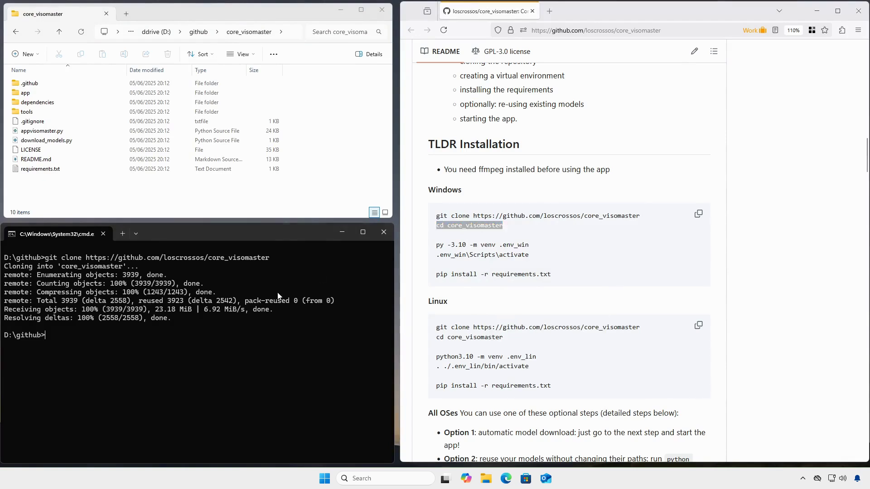
{"action": "key", "text": "ctrl+v"}
{"action": "key", "text": "Return"}
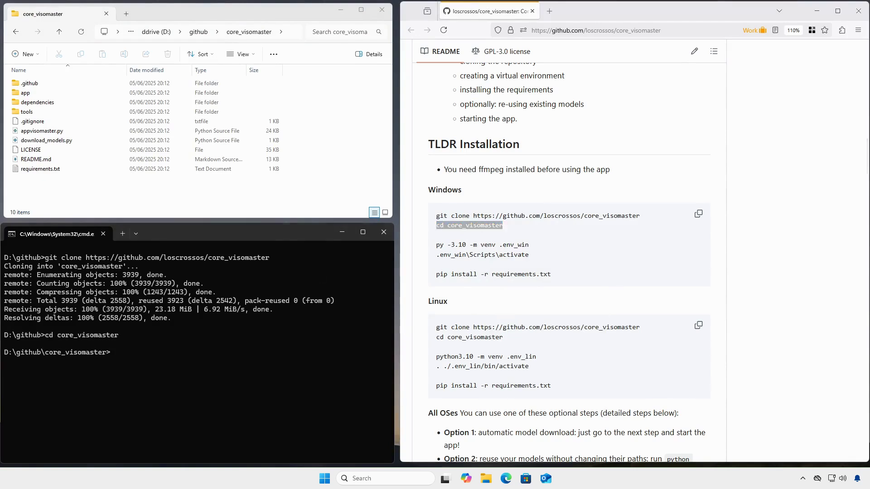
{"action": "type", "text": "cls"}
{"action": "key", "text": "Return"}
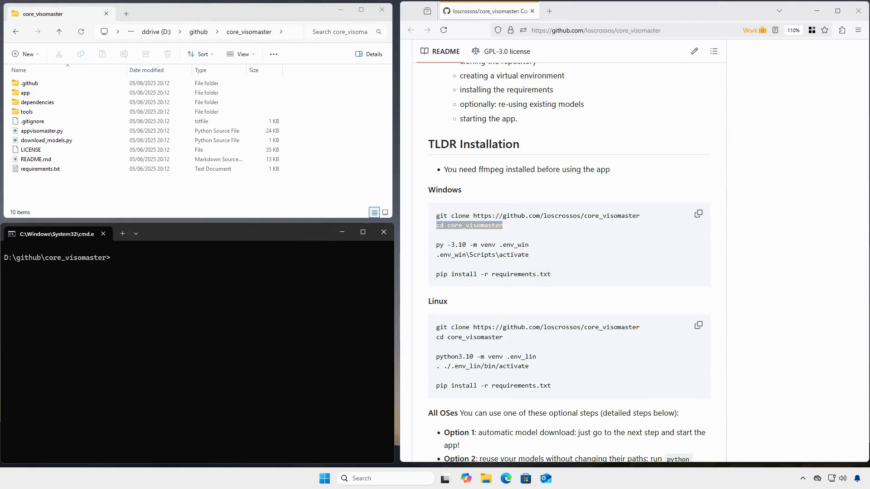
Create the .env_win Python 3.10 virtual environment using the README's venv command.
{"action": "left_click", "coordinate": [413, 231]}
{"action": "left_click_drag", "start_coordinate": [536, 247], "coordinate": [433, 248]}
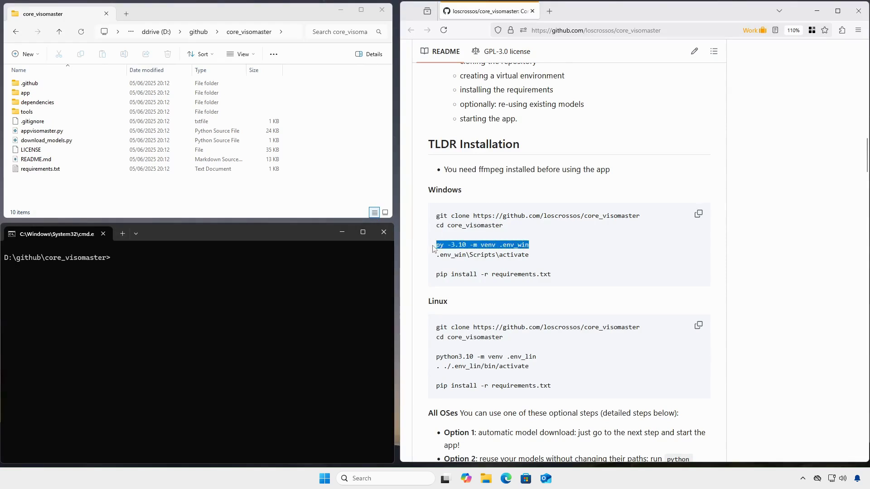
{"action": "right_click", "coordinate": [440, 245]}
{"action": "left_click", "coordinate": [453, 252]}
{"action": "left_click", "coordinate": [343, 268]}
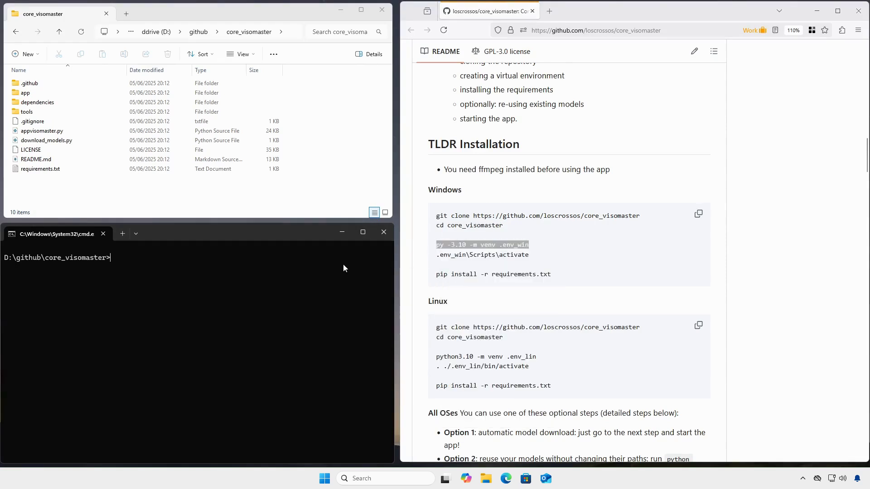
{"action": "key", "text": "ctrl+v"}
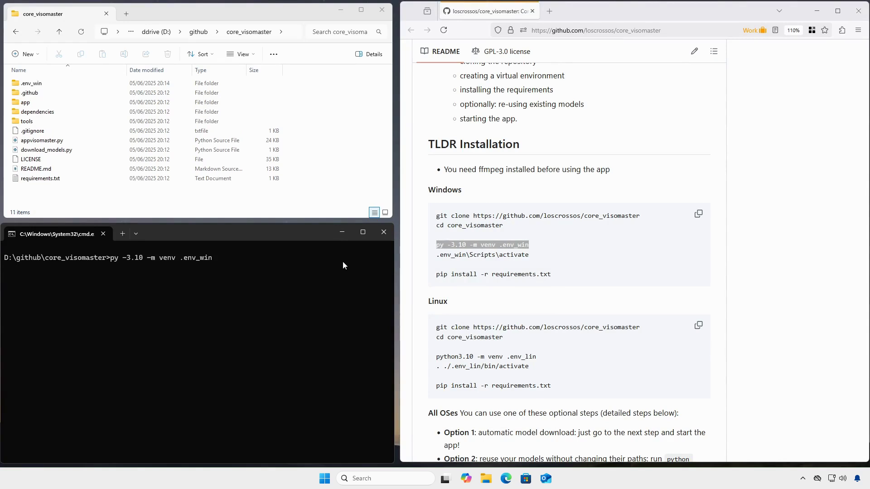
Activate .env_win with .env_win\Scripts\activate and clear the console to the (.env_win) prompt.
{"action": "left_click_drag", "start_coordinate": [539, 259], "coordinate": [431, 257]}
{"action": "right_click", "coordinate": [446, 252]}
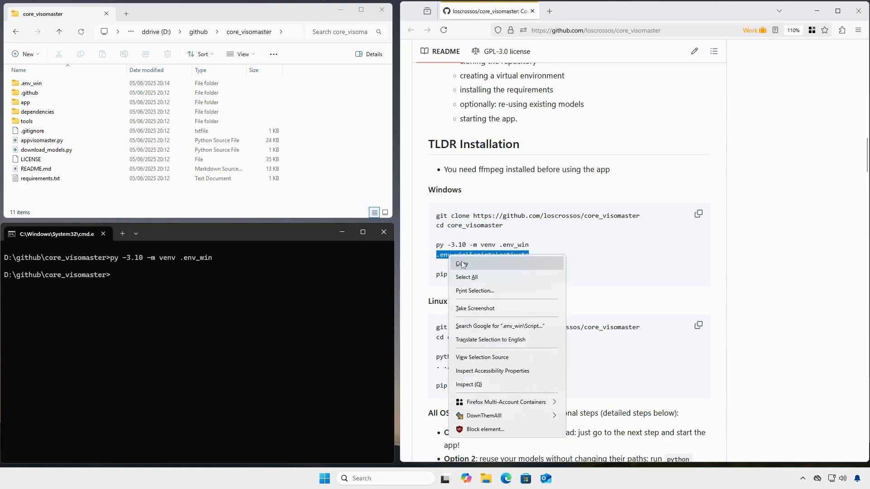
{"action": "left_click", "coordinate": [464, 262]}
{"action": "left_click", "coordinate": [295, 270]}
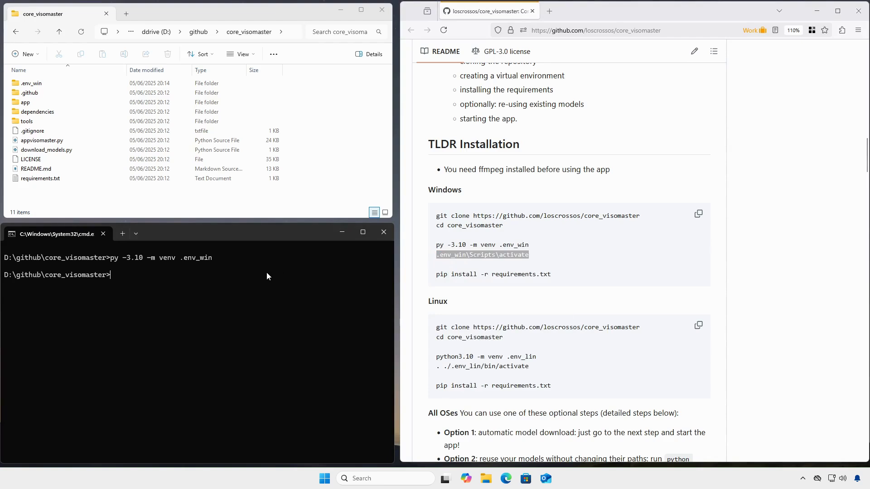
{"action": "key", "text": "ctrl+v"}
{"action": "key", "text": "Return"}
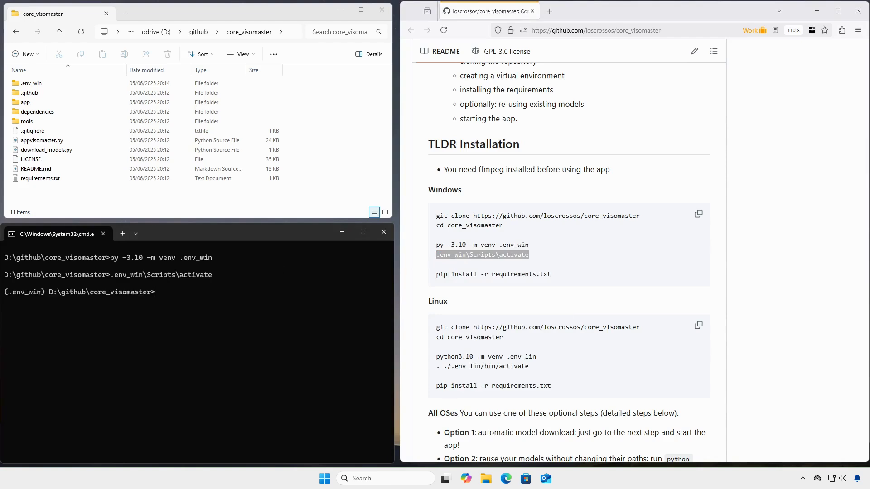
{"action": "type", "text": "cls"}
{"action": "key", "text": "Return"}
{"action": "left_click", "coordinate": [488, 273]}
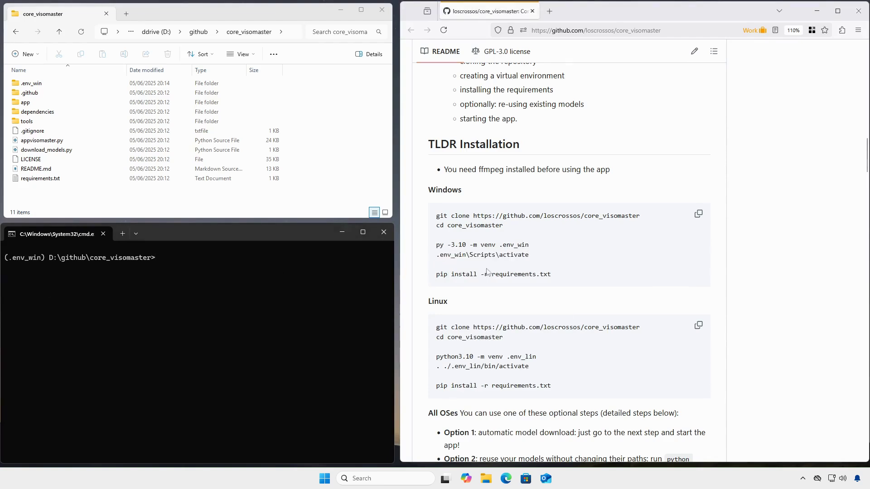
Run 'pip install -r requirements.txt' from the README to install torch, PySide6 and other dependencies.
{"action": "left_click_drag", "start_coordinate": [555, 278], "coordinate": [433, 274]}
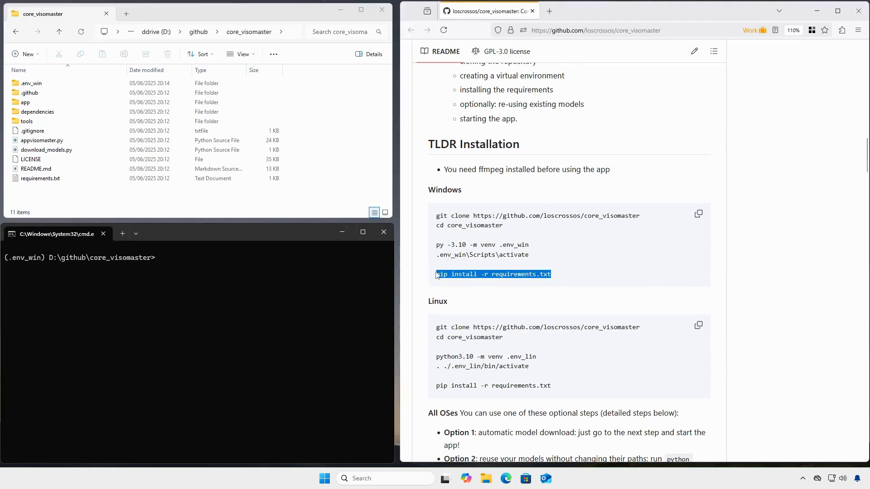
{"action": "right_click", "coordinate": [444, 273]}
{"action": "left_click", "coordinate": [455, 284]}
{"action": "left_click", "coordinate": [334, 283]}
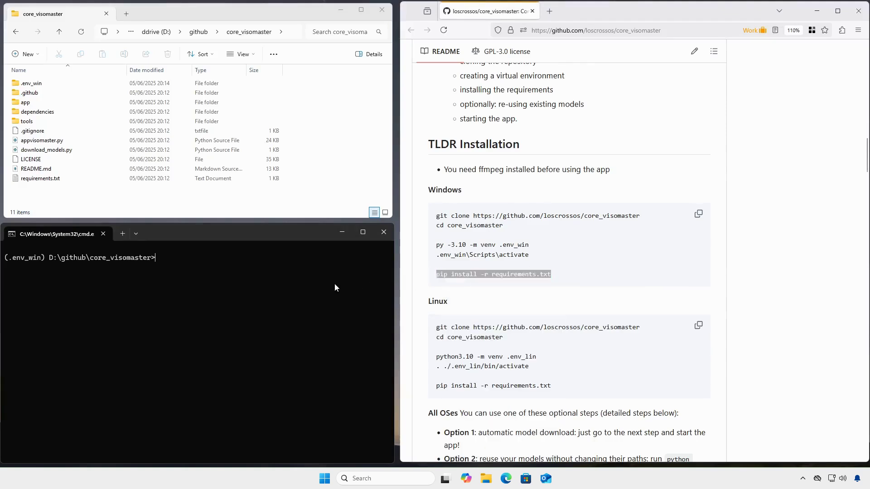
{"action": "right_click", "coordinate": [310, 281]}
{"action": "key", "text": "Return"}
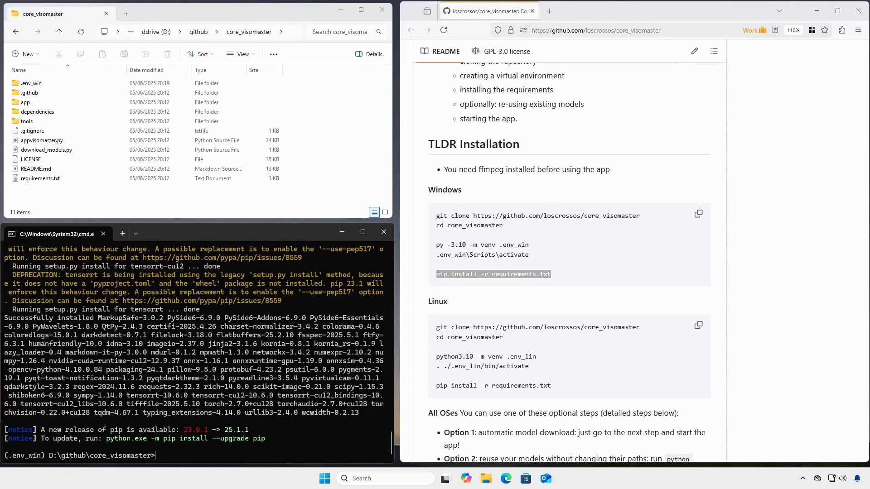
Run python appvisomaster.py --checkmodels to generate configmodel.txt, clearing the console before and after.
{"action": "type", "text": "cls"}
{"action": "key", "text": "Return"}
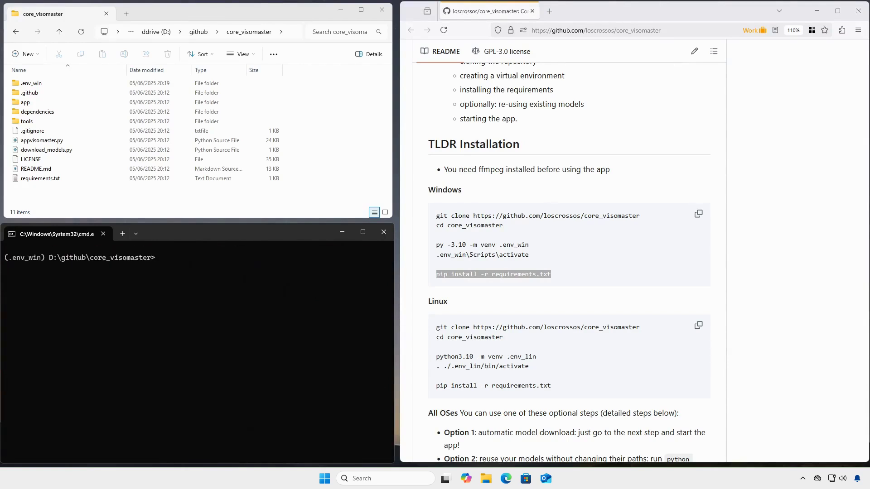
{"action": "left_click", "coordinate": [453, 216]}
{"action": "scroll", "coordinate": [453, 216], "scroll_direction": "down", "scroll_amount": 8}
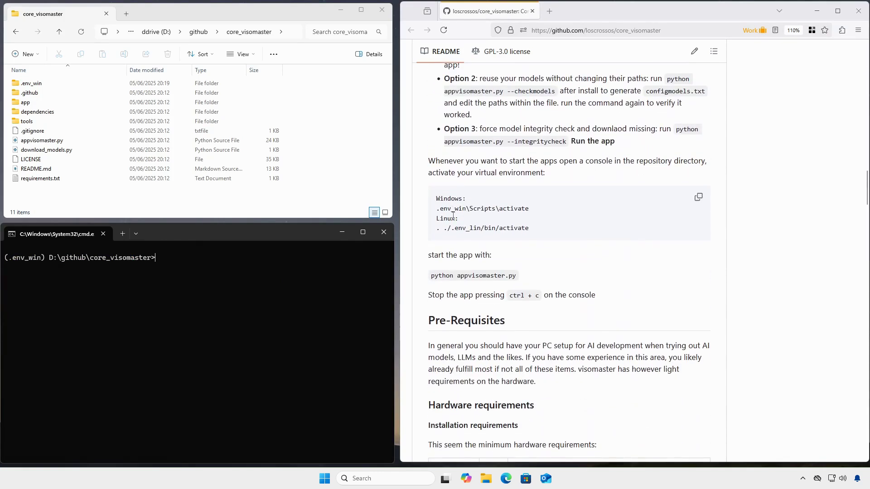
{"action": "type", "text": "python appvisomaster.py"}
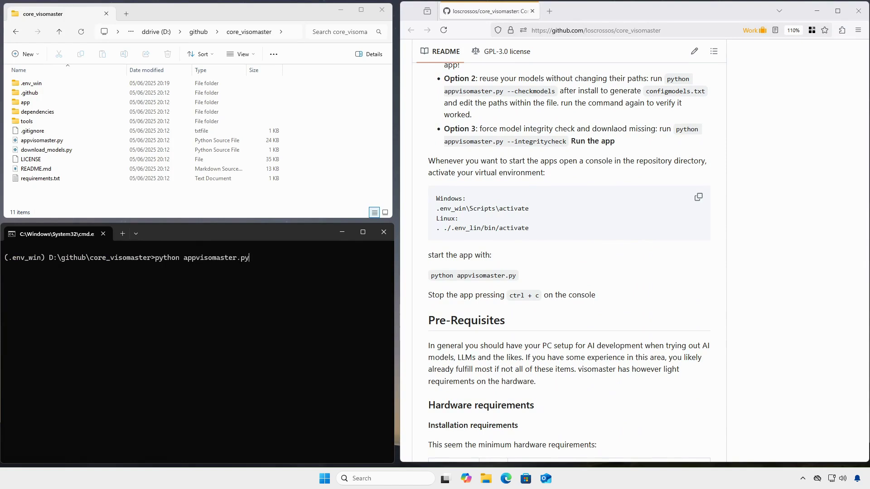
{"action": "type", "text": " --checkmodels"}
{"action": "key", "text": "Return"}
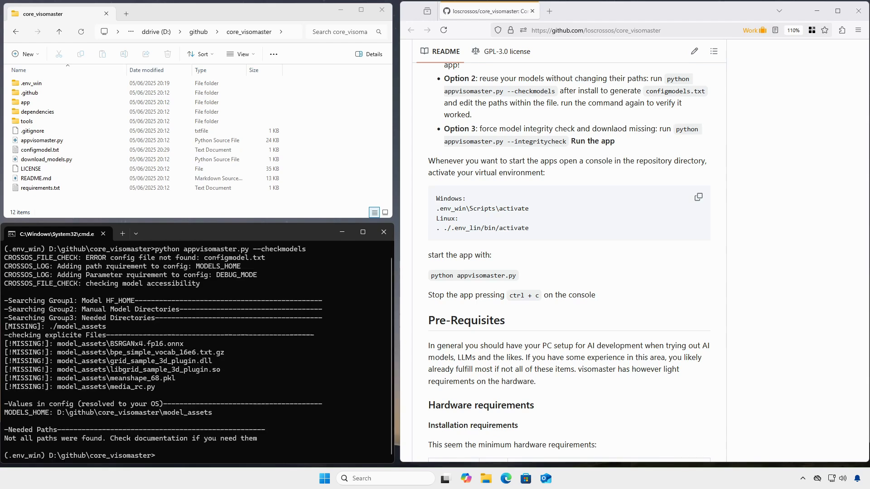
{"action": "type", "text": "cls"}
{"action": "key", "text": "Return"}
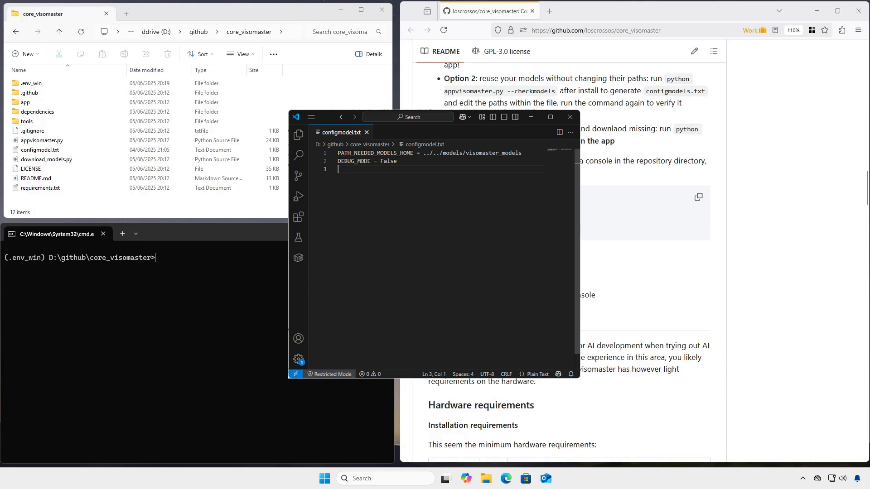
Close the config editor, rerun python appvisomaster.py --checkmodels until all paths exist, then clear.
{"action": "key", "text": "alt+F4"}
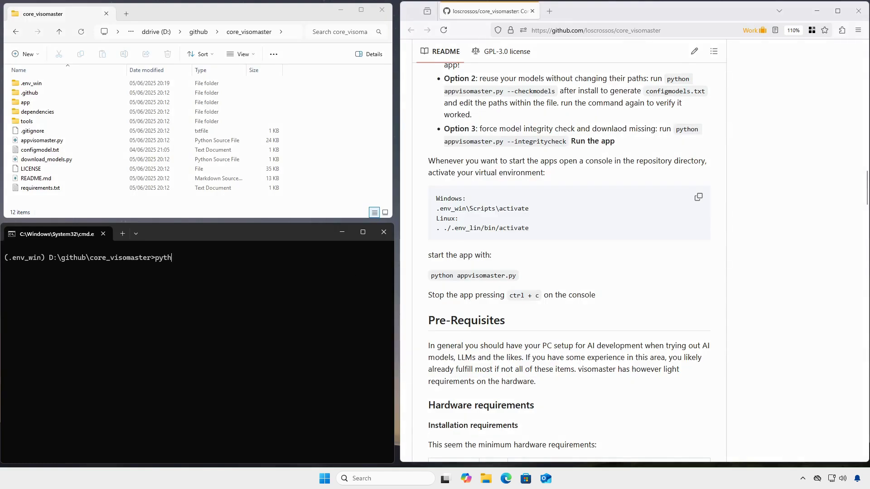
{"action": "type", "text": "on appv"}
{"action": "key", "text": "Tab"}
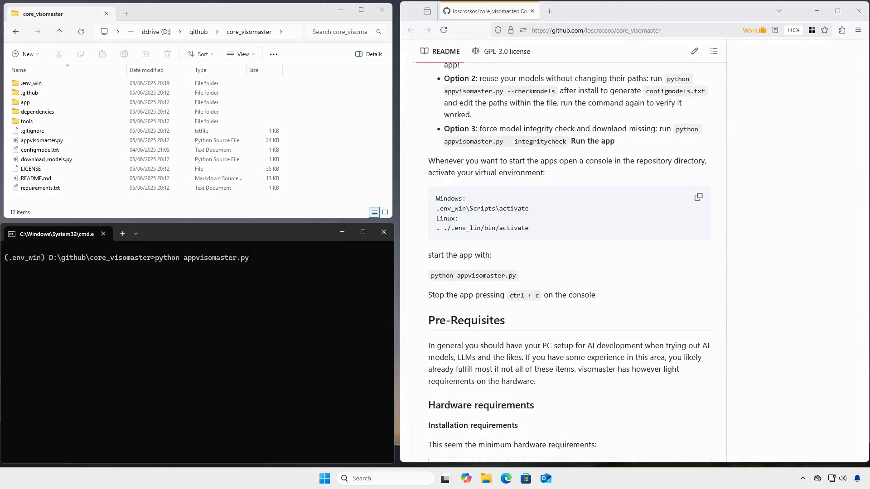
{"action": "type", "text": "--checkmodels"}
{"action": "key", "text": "Return"}
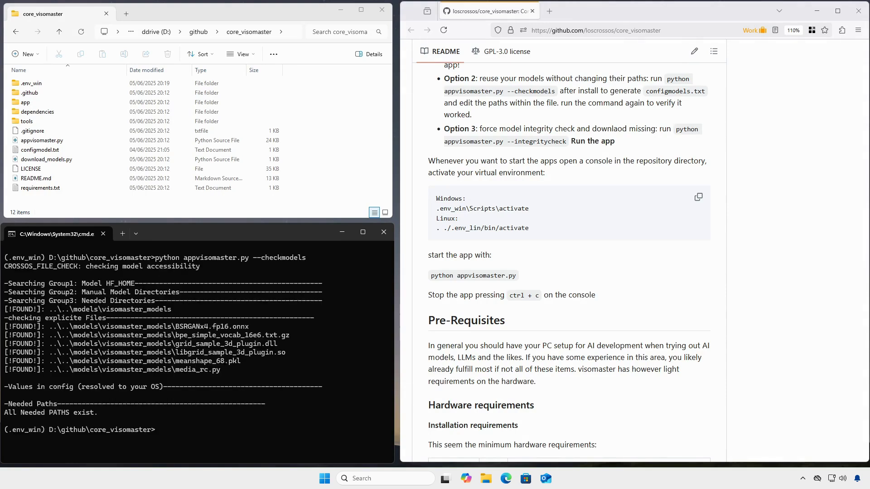
{"action": "type", "text": "cls"}
{"action": "key", "text": "Return"}
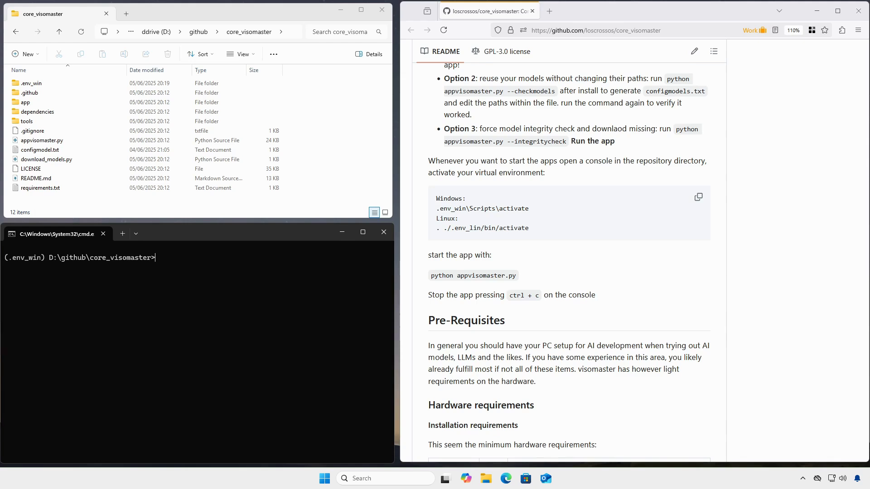
Launch VisoMaster v0.1.6 with python appvisomaster.py, then close its main window.
{"action": "type", "text": "python app"}
{"action": "type", "text": "v"}
{"action": "key", "text": "Tab"}
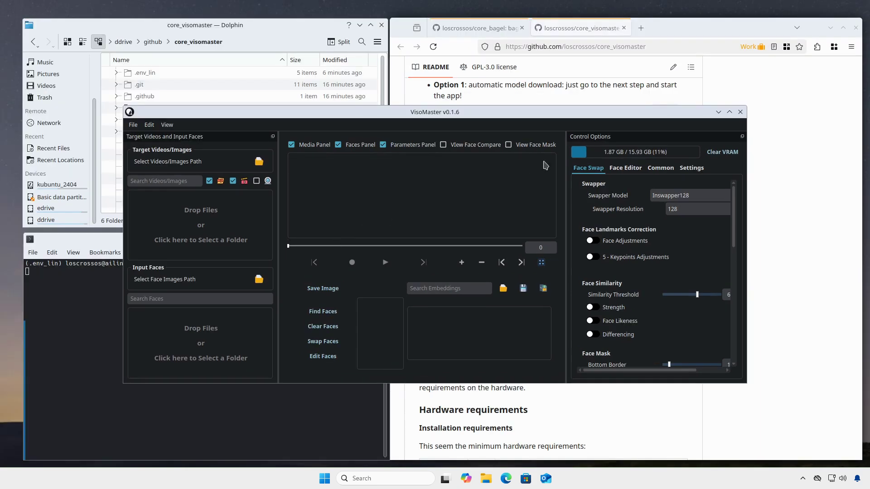
{"action": "left_click", "coordinate": [740, 112]}
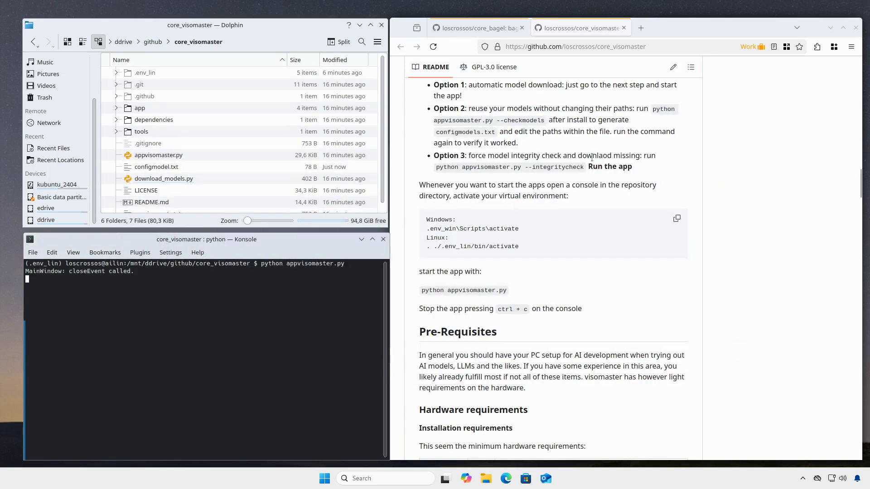